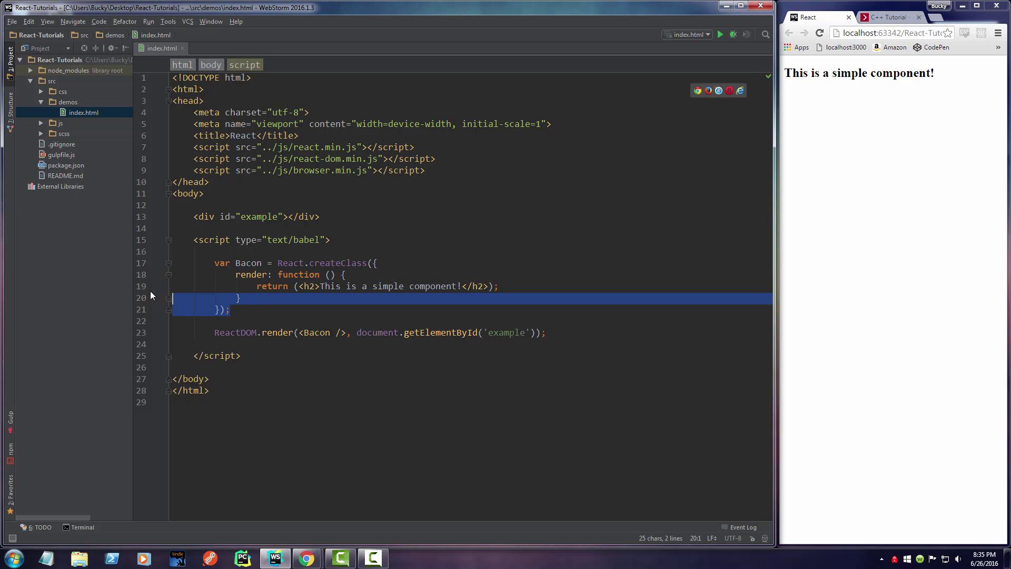
Step: Select the heading's 'This is a simple' text so it can become 'Bacon component!'
left_click_drag(261, 309, 132, 263)
left_click(317, 250)
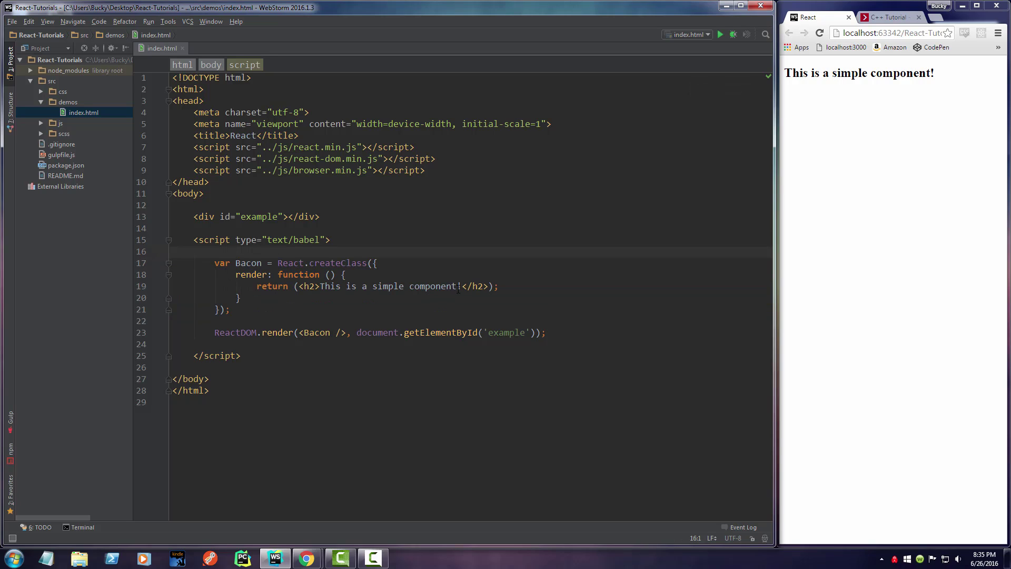
key("Left")
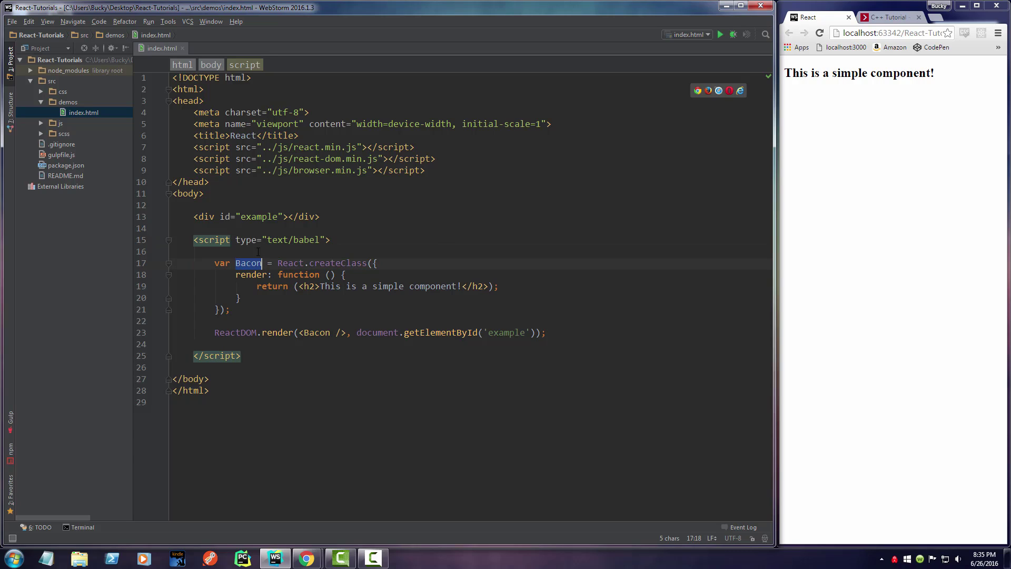
key("Right")
left_click_drag(407, 288, 317, 286)
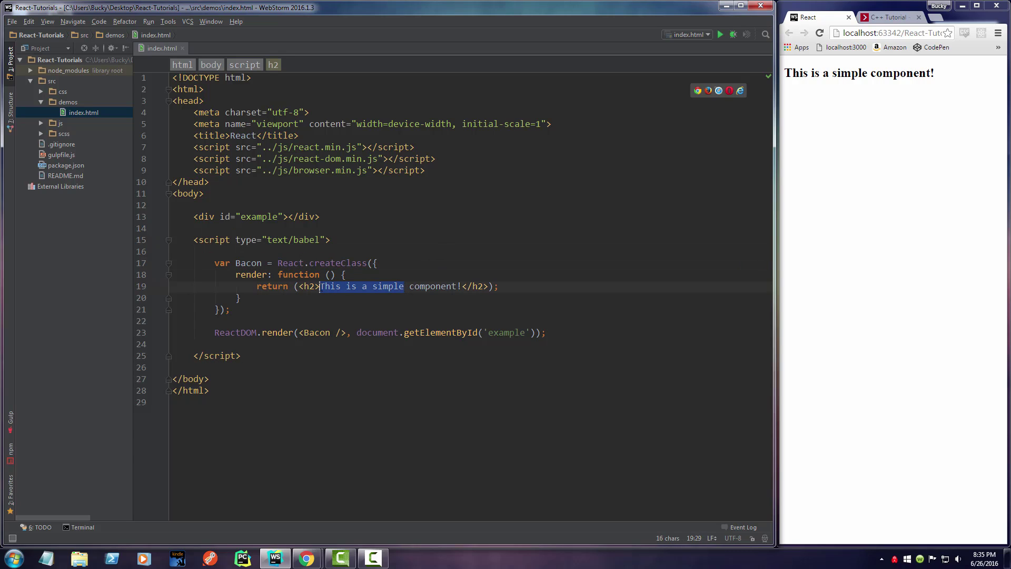
type("Bacon")
Step: Split the return parentheses so the h2 and closing parenthesis sit on their own lines
key("Up")
key("Up")
key("Up")
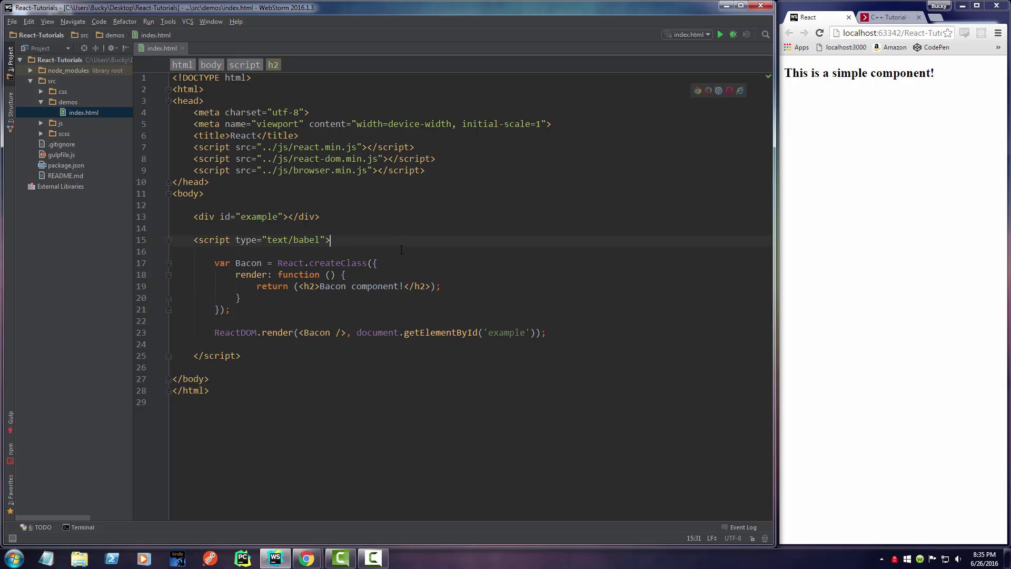
left_click(299, 287)
key("Return")
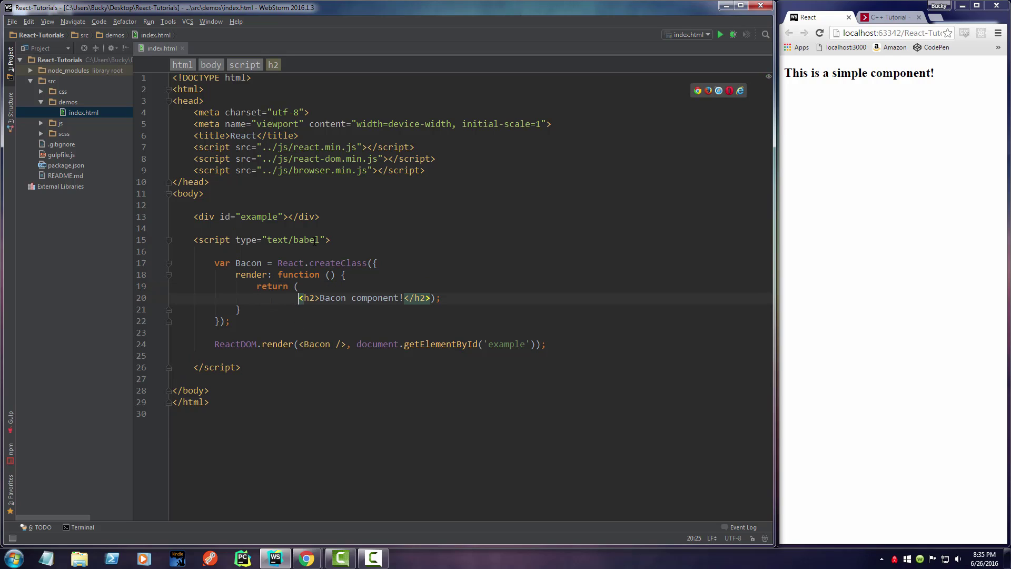
left_click(431, 297)
key("Return")
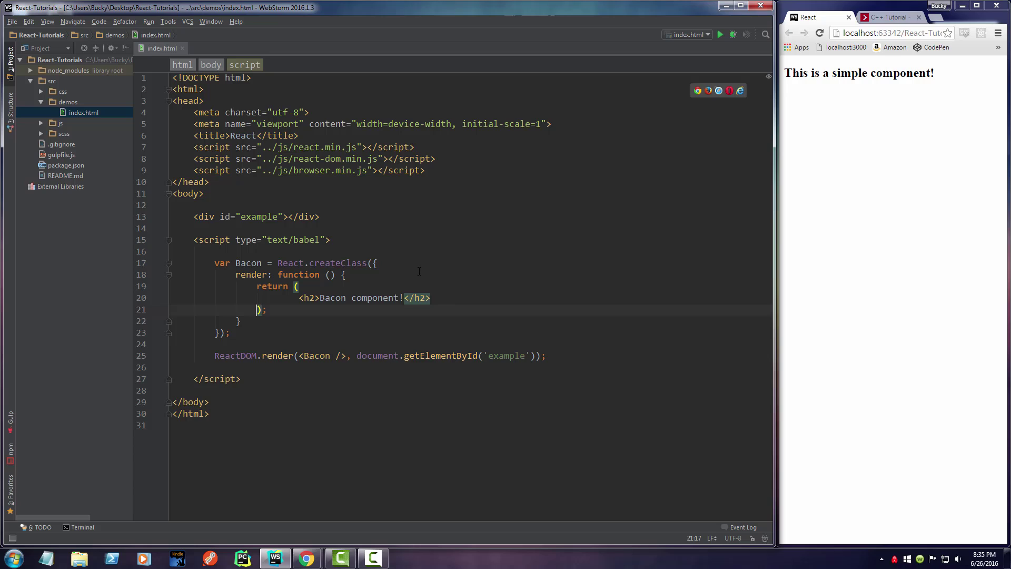
Step: Add a paragraph 'I am some sample text' below the Bacon component! heading
left_click(456, 302)
key("Return")
type("<")
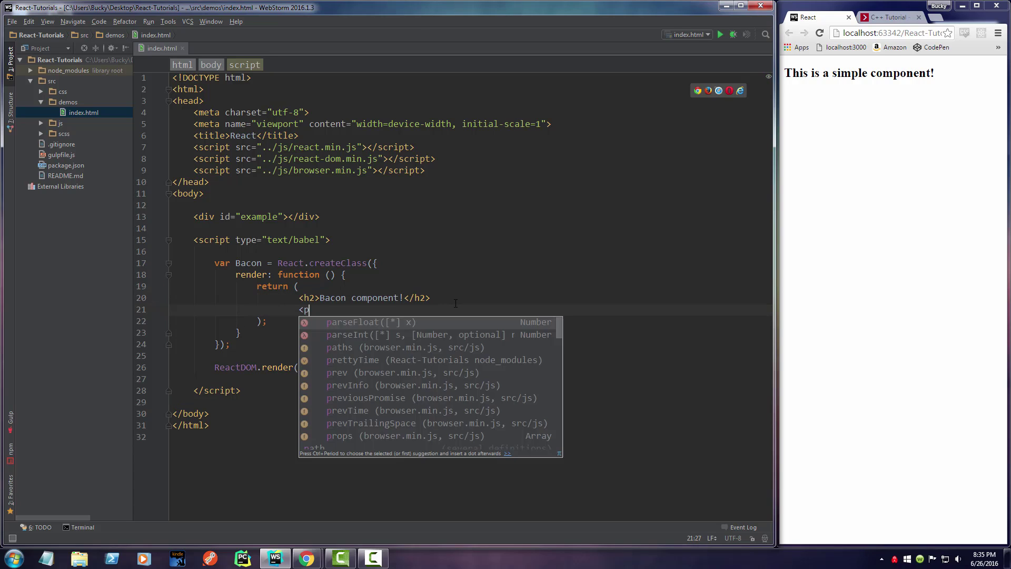
type("p></p")
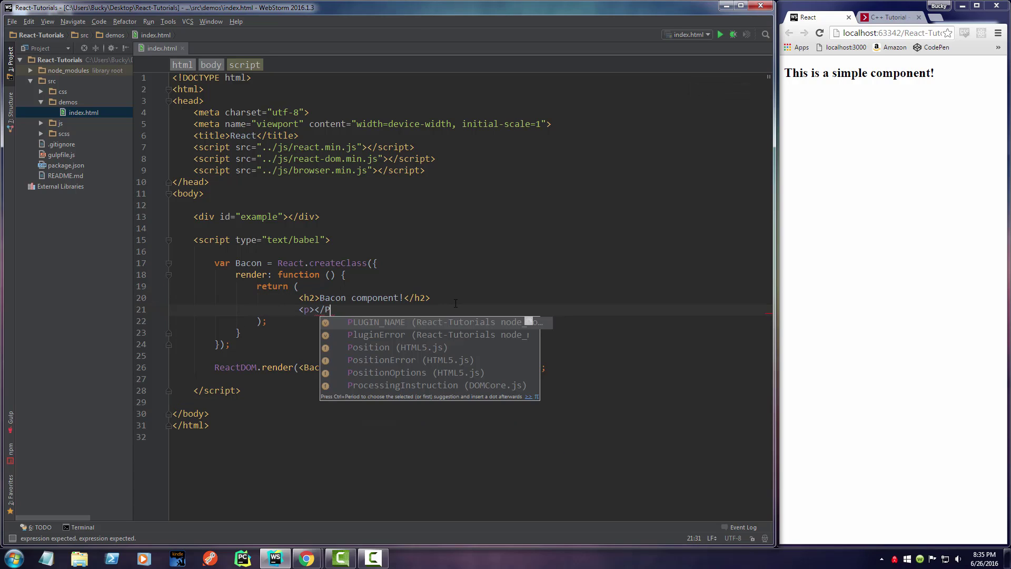
key("Escape")
type(">")
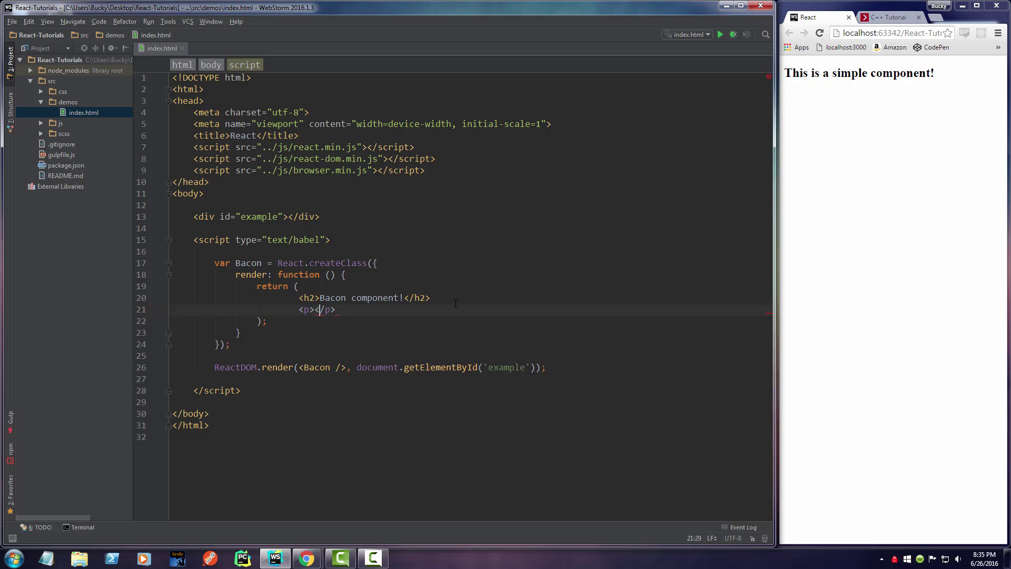
key("Left")
key("Left")
key("Left")
type("I am so")
type("me sample text")
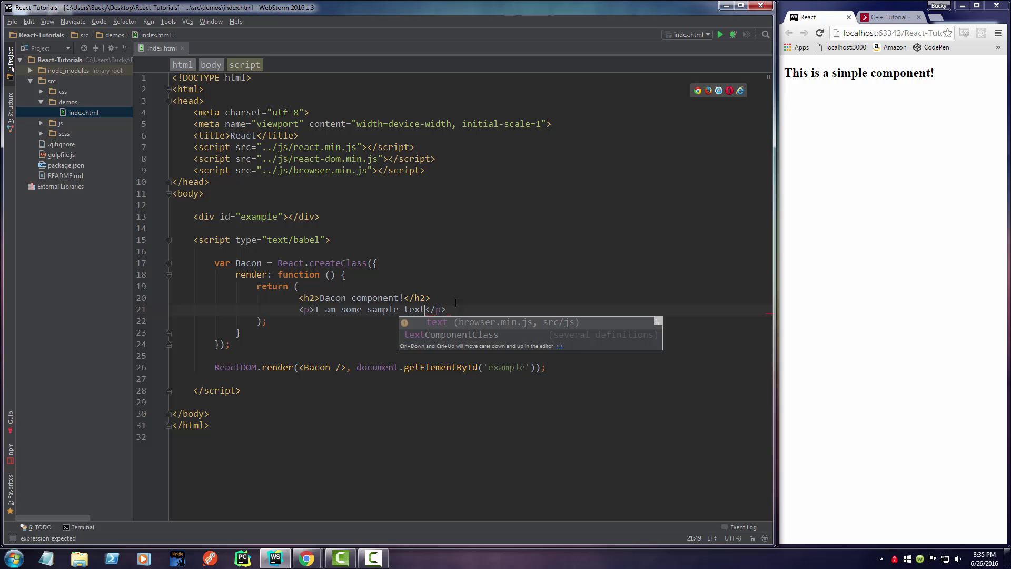
left_click(299, 286)
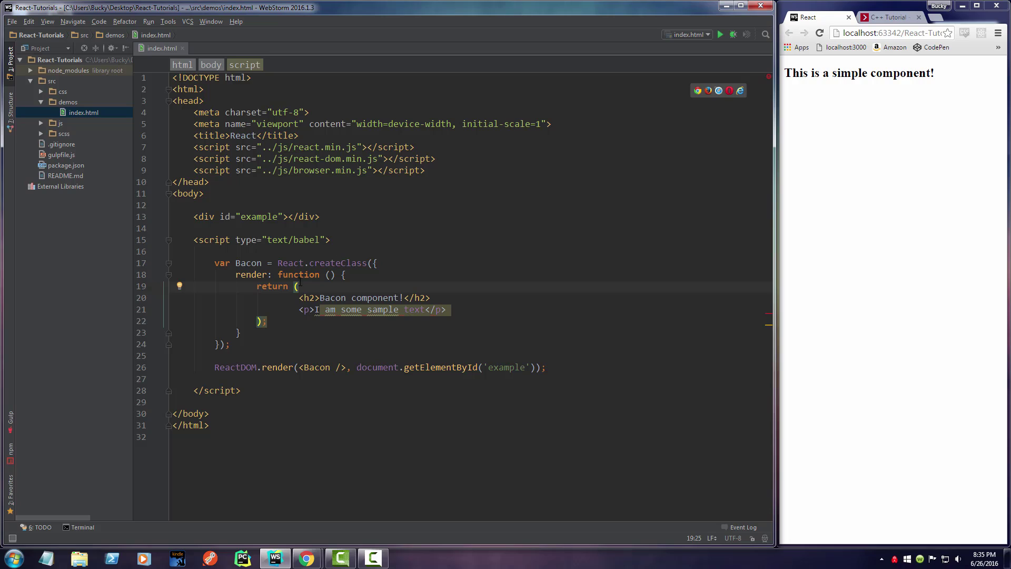
left_click(327, 254)
left_click_drag(430, 297, 299, 298)
left_click_drag(447, 310, 300, 311)
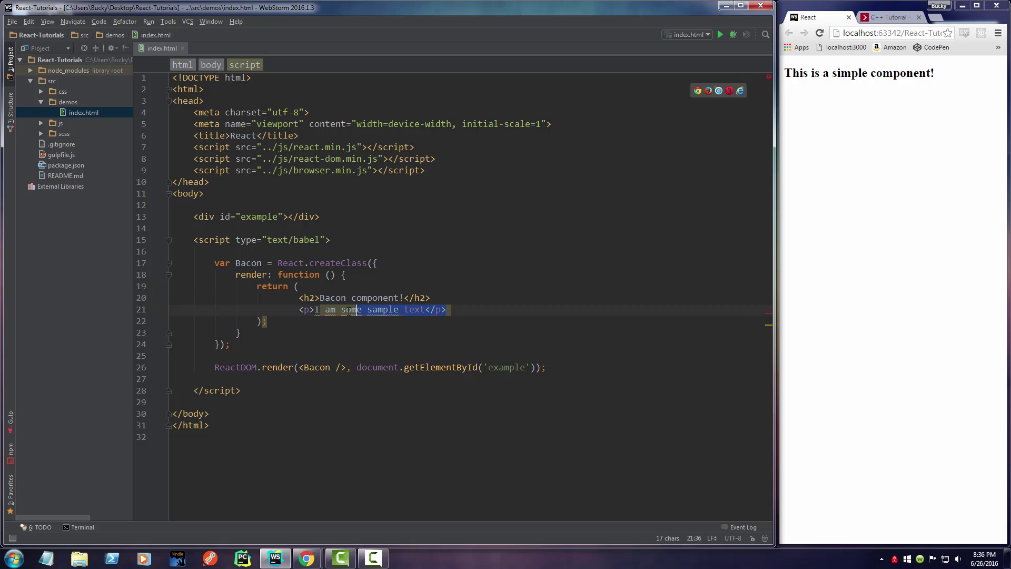
left_click(333, 285)
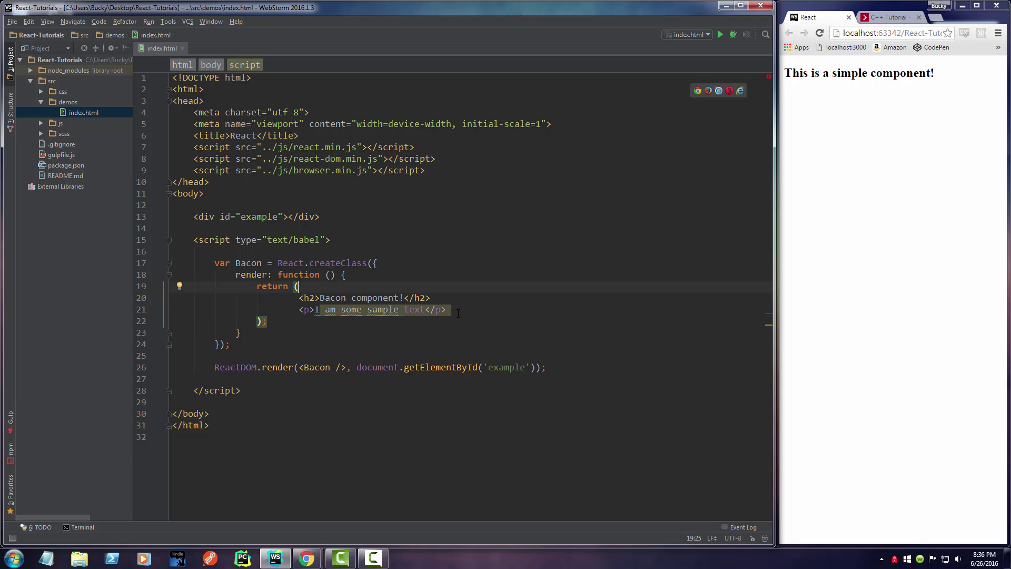
left_click_drag(458, 312, 173, 298)
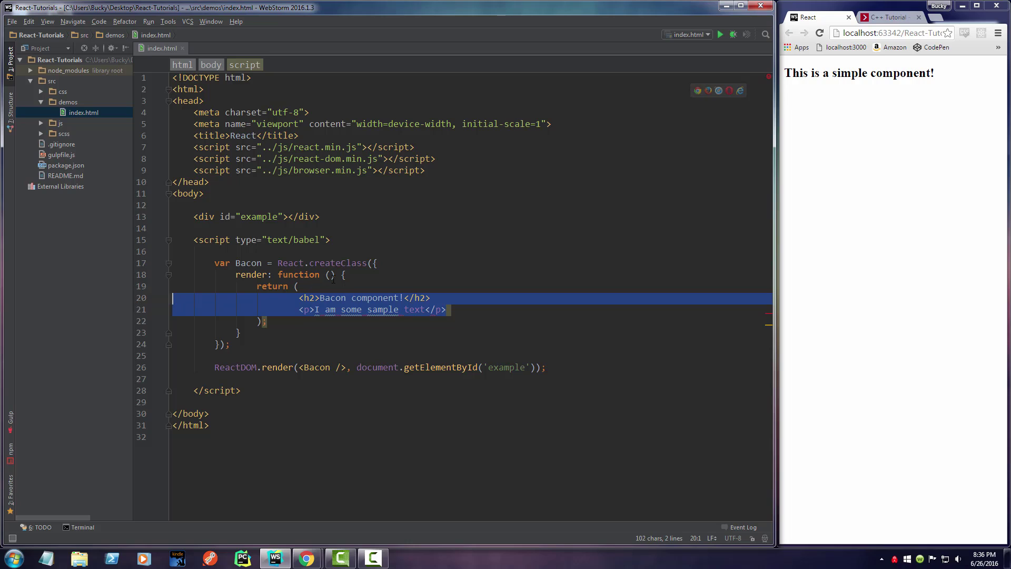
left_click(374, 286)
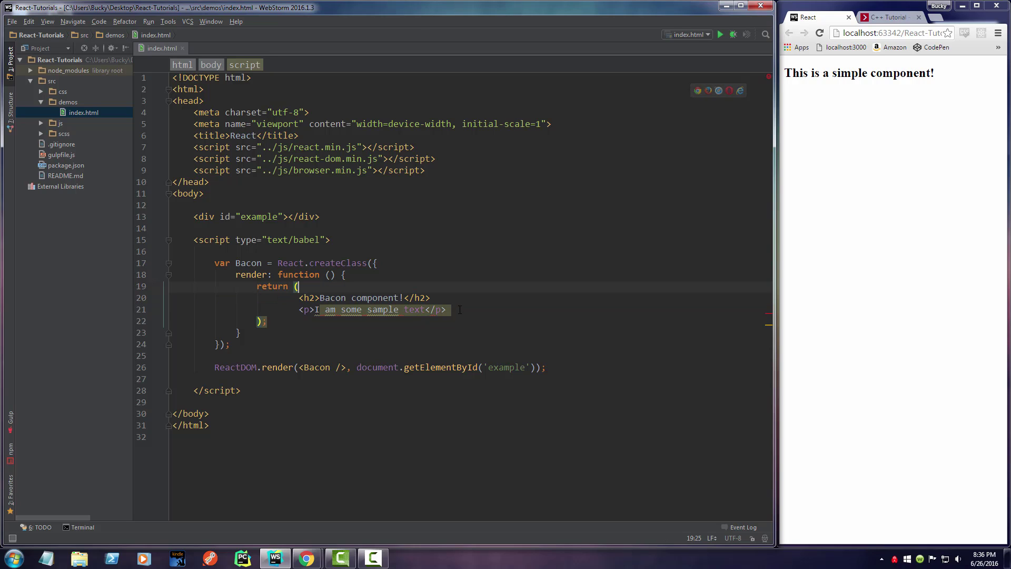
left_click_drag(459, 309, 163, 298)
Step: Cut the heading and paragraph lines and paste them inside a new div
right_click(360, 318)
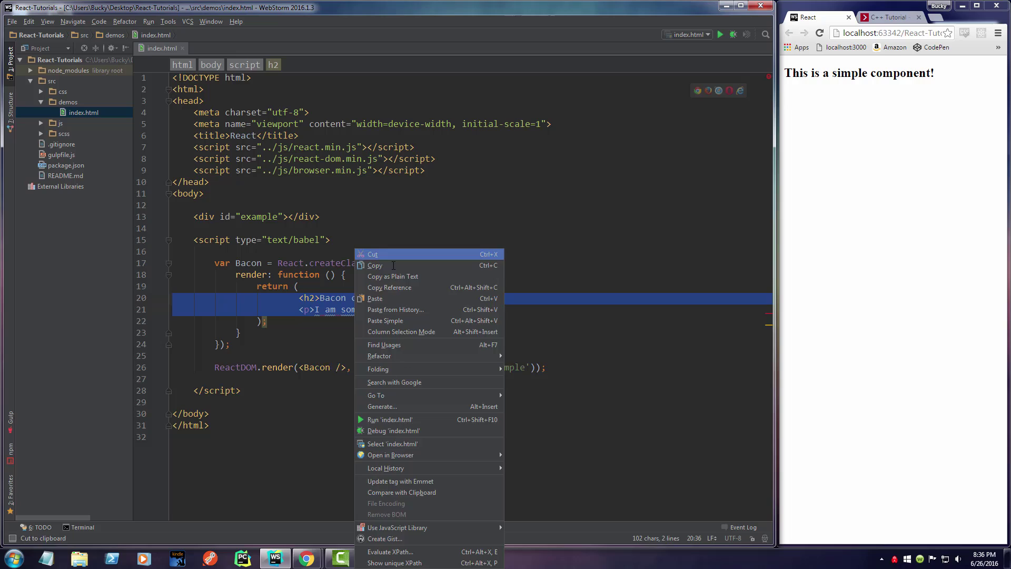
left_click(380, 255)
key("Tab")
key("Tab")
key("Tab")
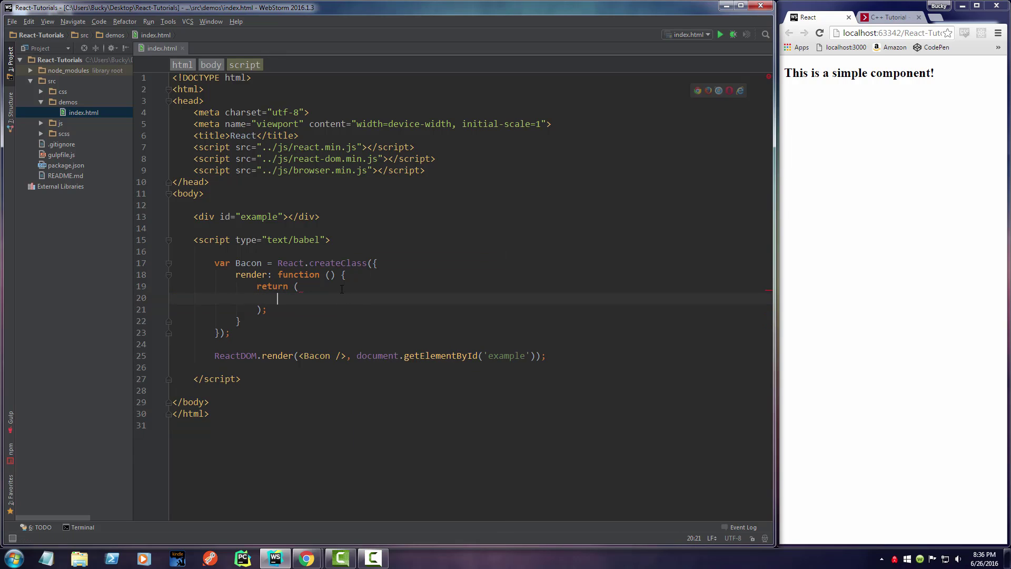
type("<div><")
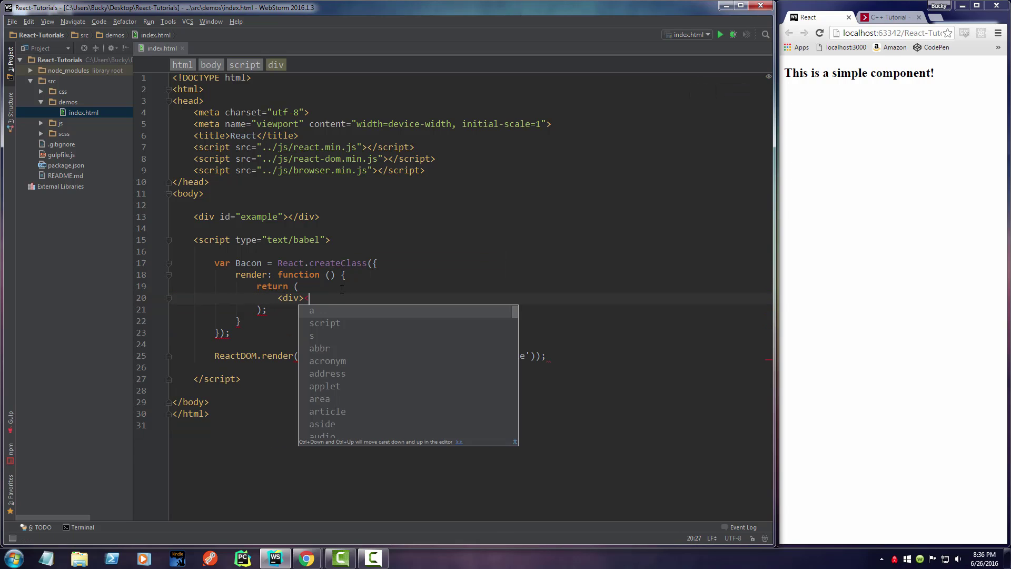
key("BackSpace")
type("</div>")
key("Return")
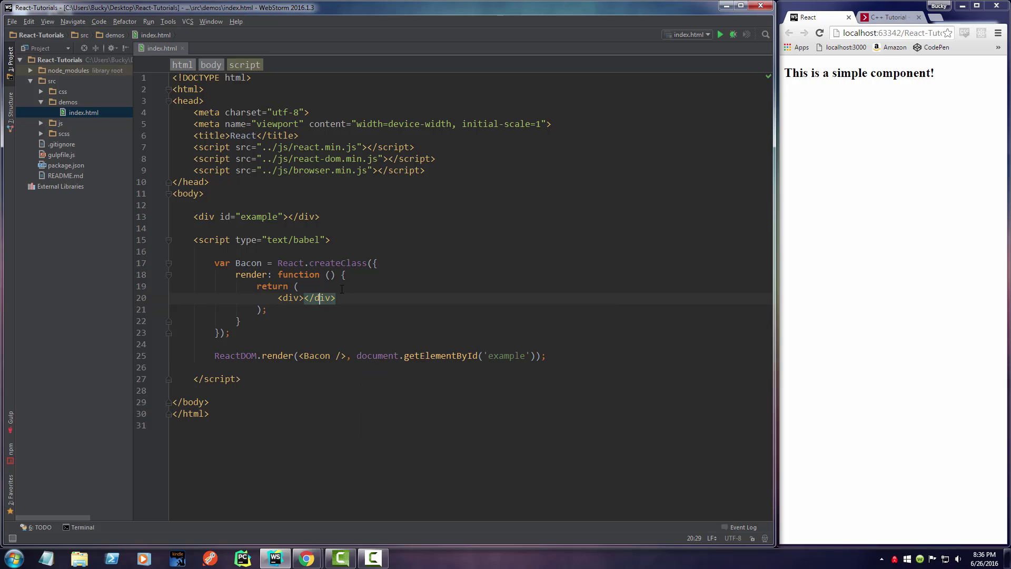
left_click(335, 275)
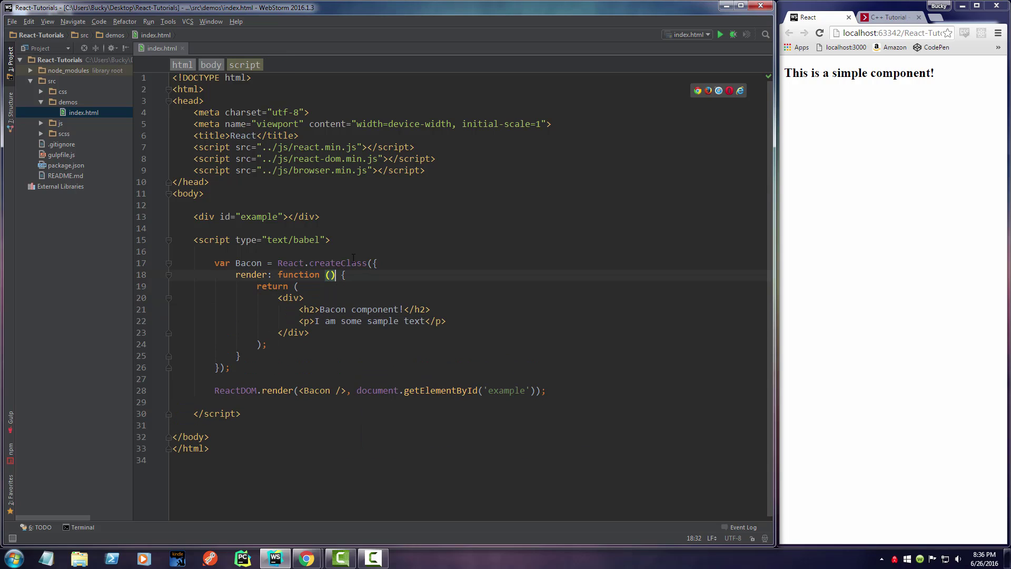
Step: Check the div block and reload Chrome to show the heading and sample text
left_click_drag(445, 322, 145, 315)
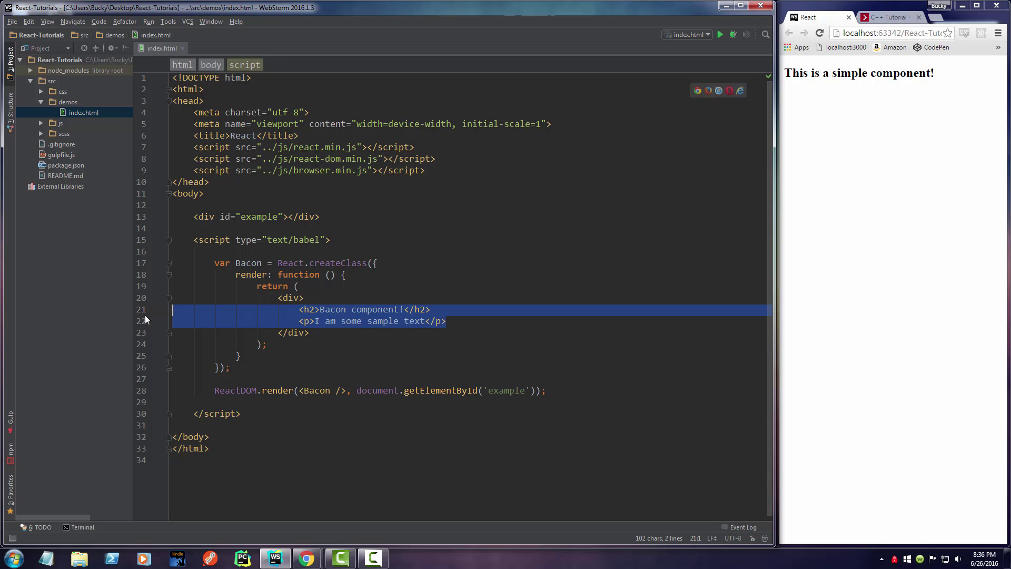
left_click(299, 286)
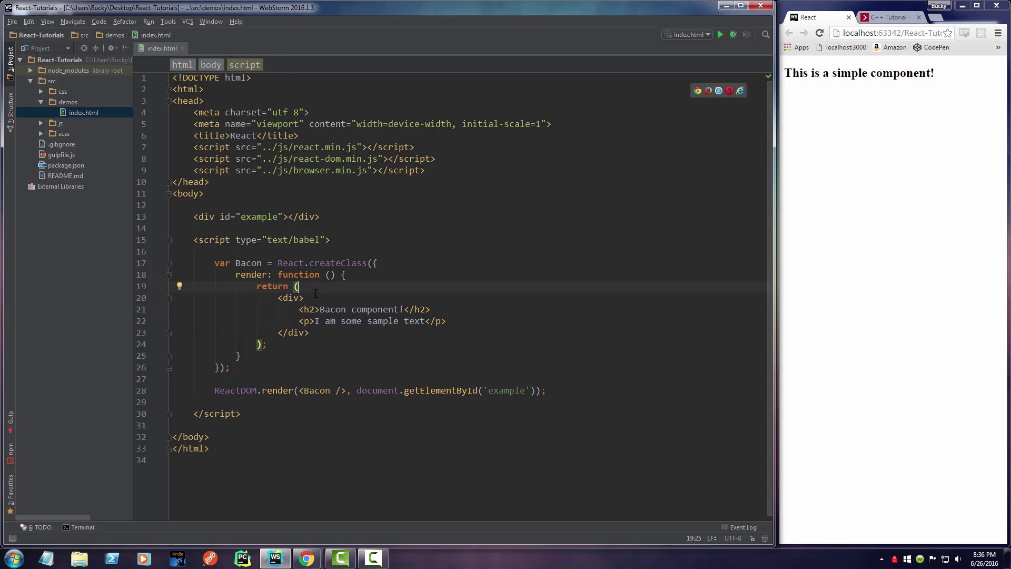
left_click(304, 298)
left_click_drag(309, 332, 111, 301)
left_click(340, 240)
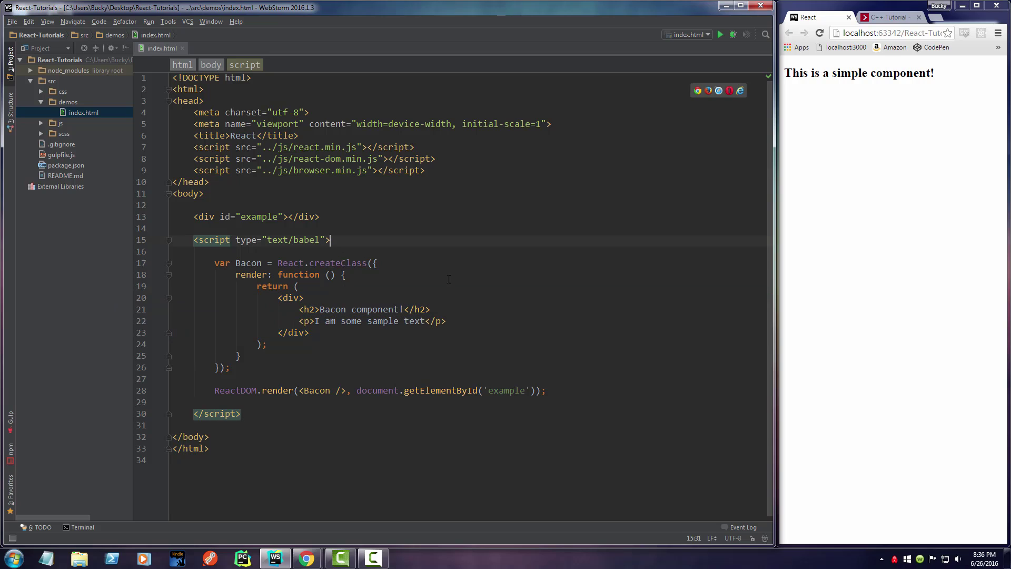
left_click(820, 34)
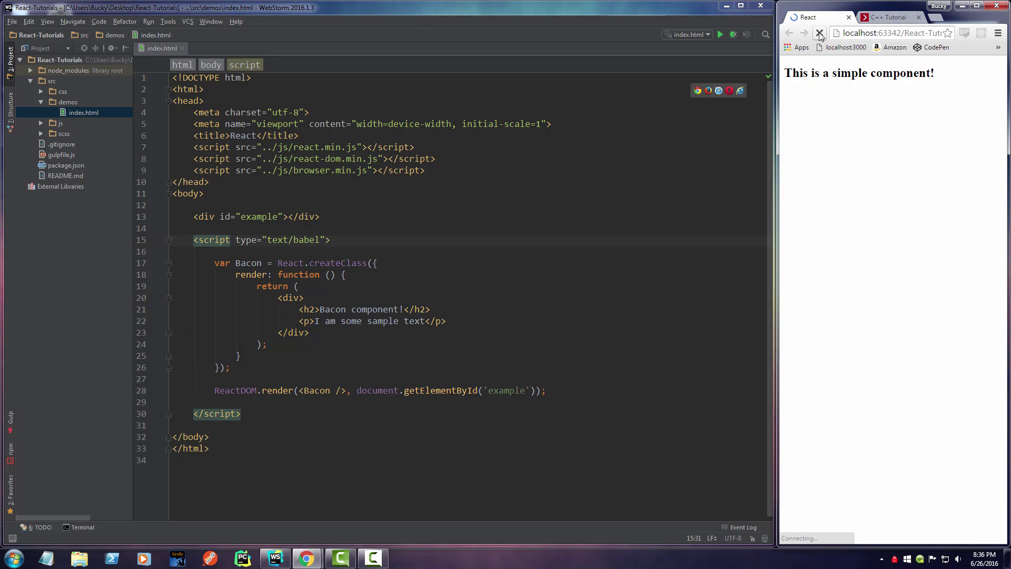
left_click_drag(885, 93, 784, 70)
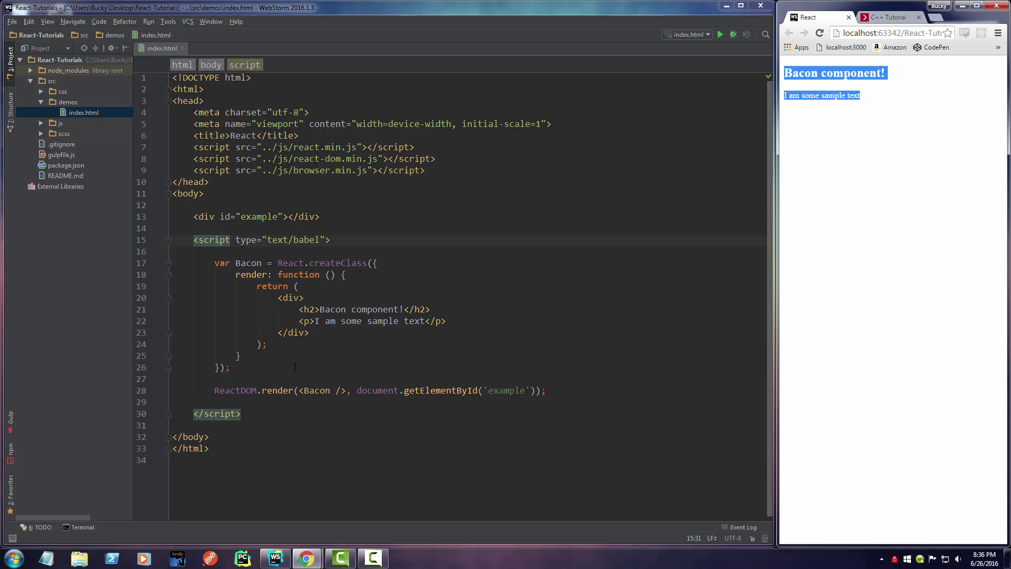
left_click(328, 296)
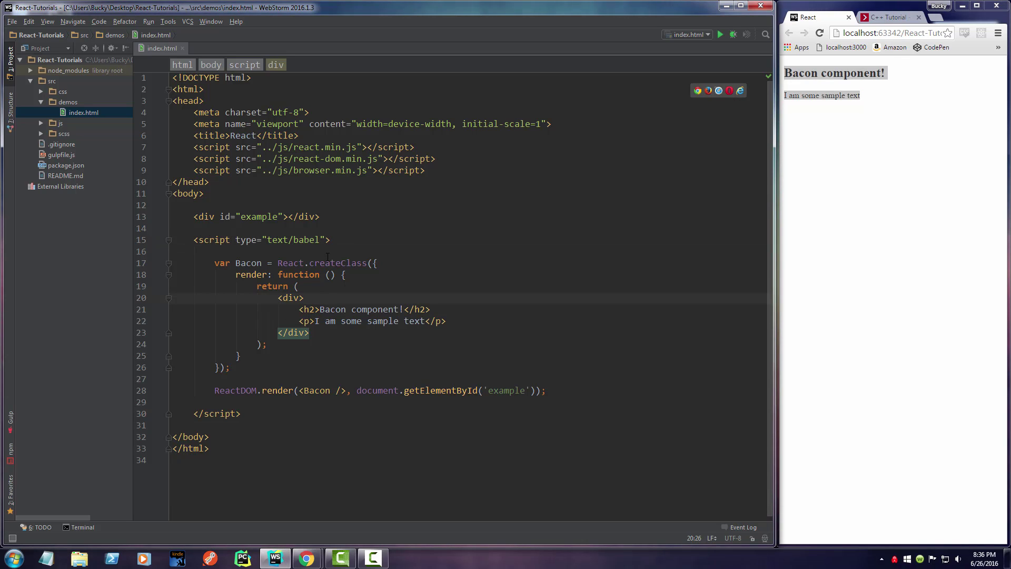
left_click(293, 300)
left_click_drag(316, 333, 154, 301)
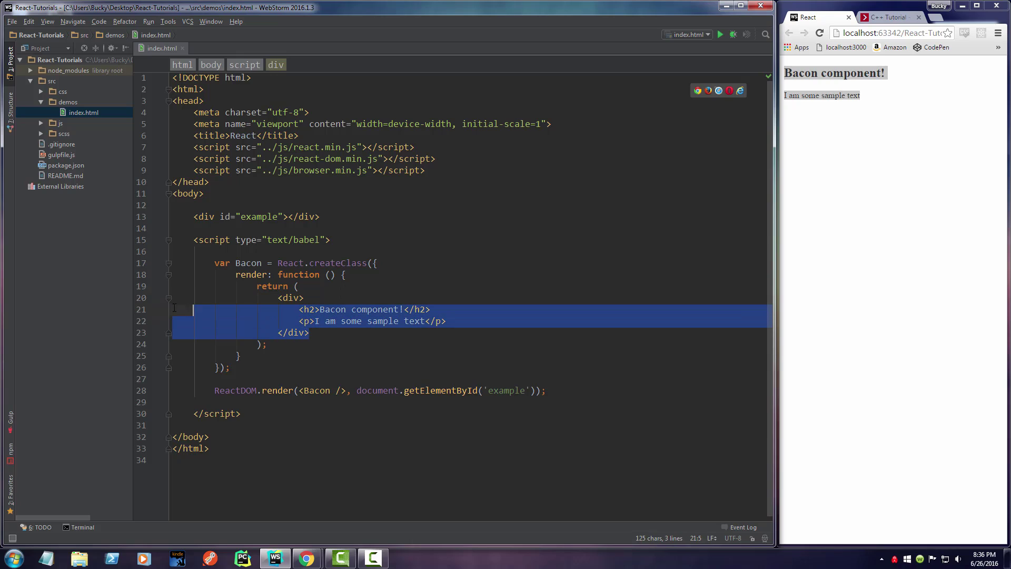
left_click(298, 287)
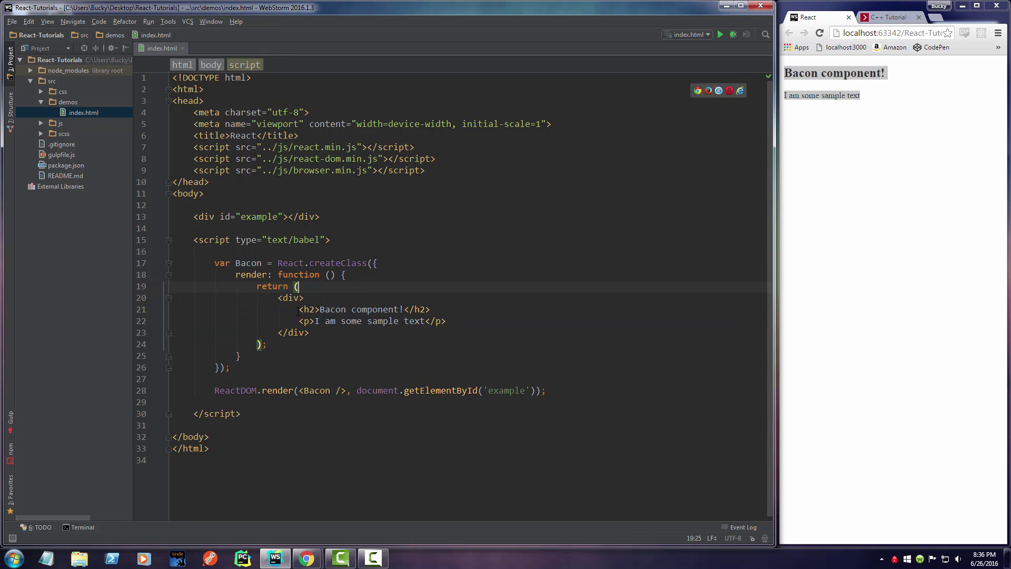
left_click_drag(298, 311, 432, 311)
left_click(325, 298)
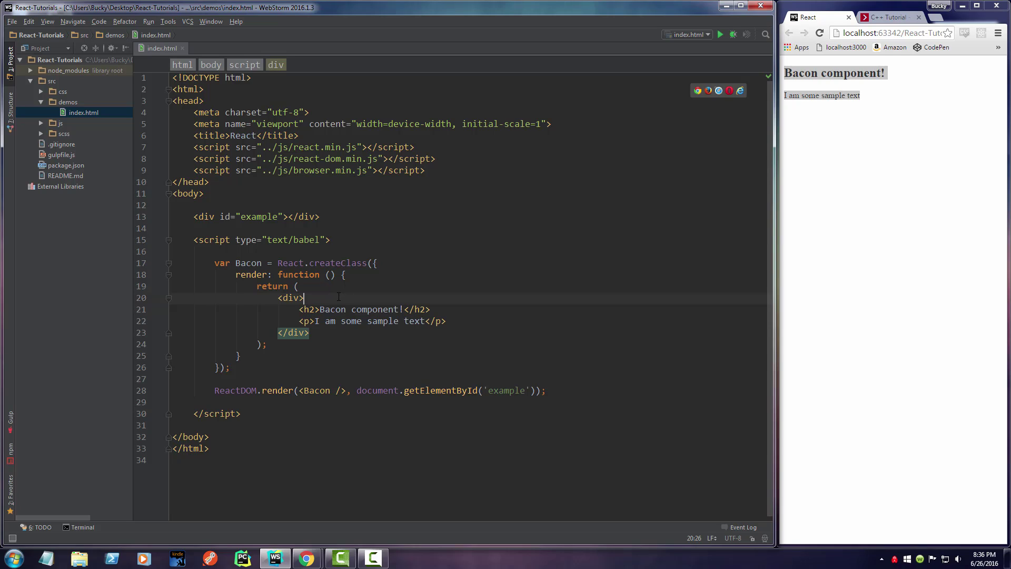
left_click(366, 276)
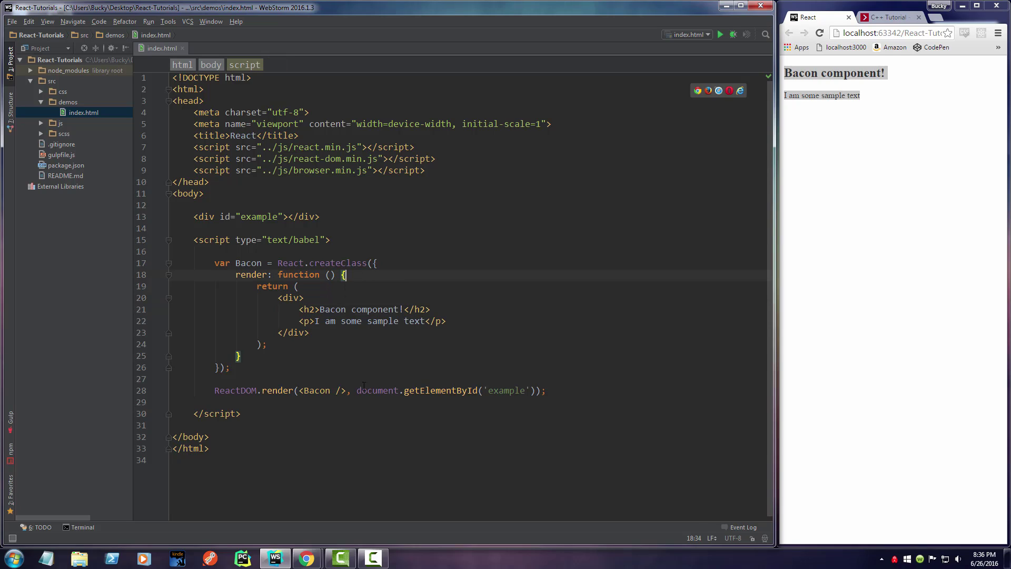
left_click(295, 380)
left_click(276, 390)
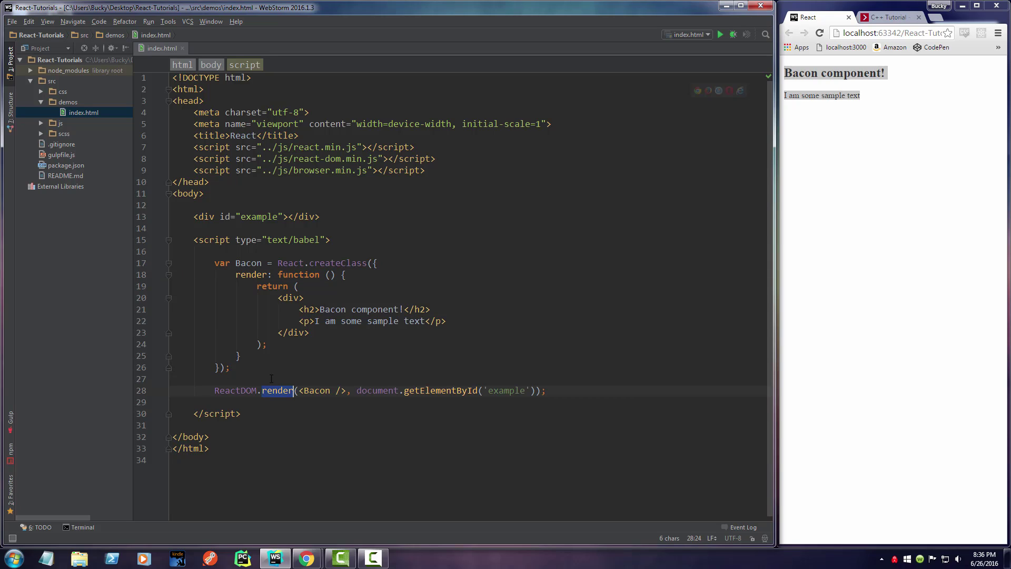
key("Up")
key("Up")
left_click_drag(319, 331, 172, 309)
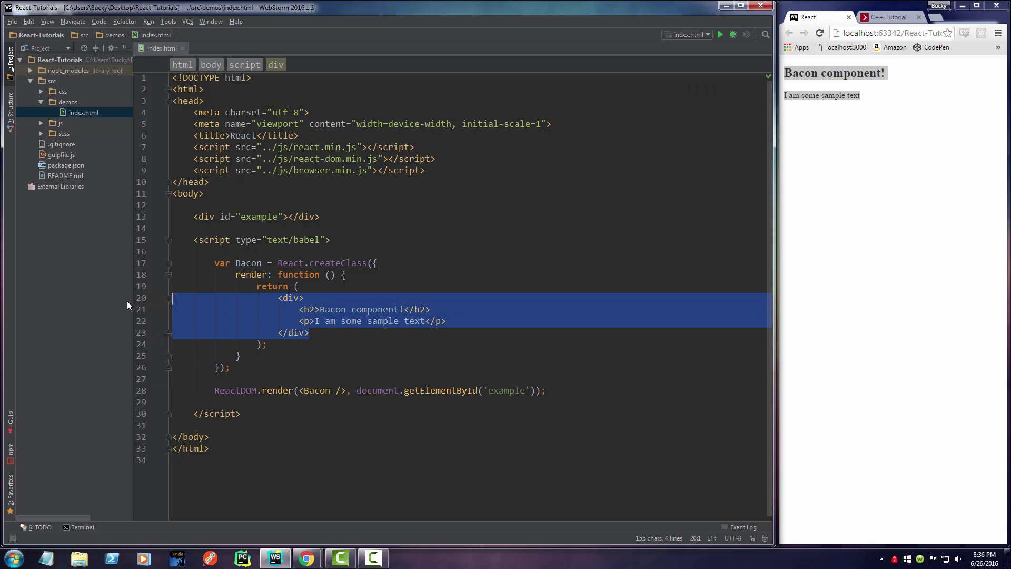
left_click_drag(308, 286, 305, 299)
left_click_drag(345, 390, 303, 390)
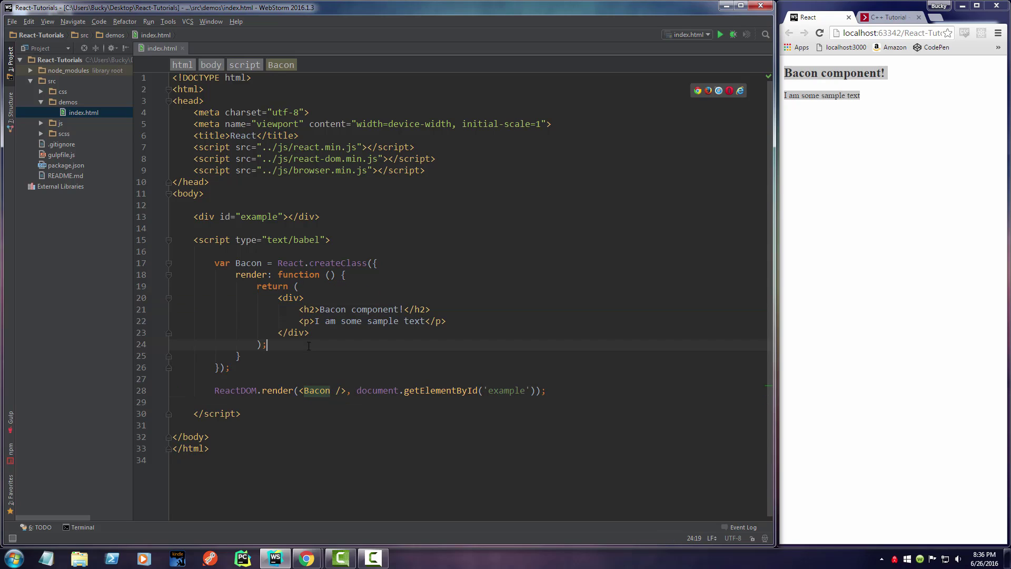
Step: Paste extra copies of <Bacon /> beside the original on line 28
left_click_drag(346, 391, 298, 391)
key("ctrl+c")
key("Right")
key("ctrl+v")
key("ctrl+v")
left_click(240, 356)
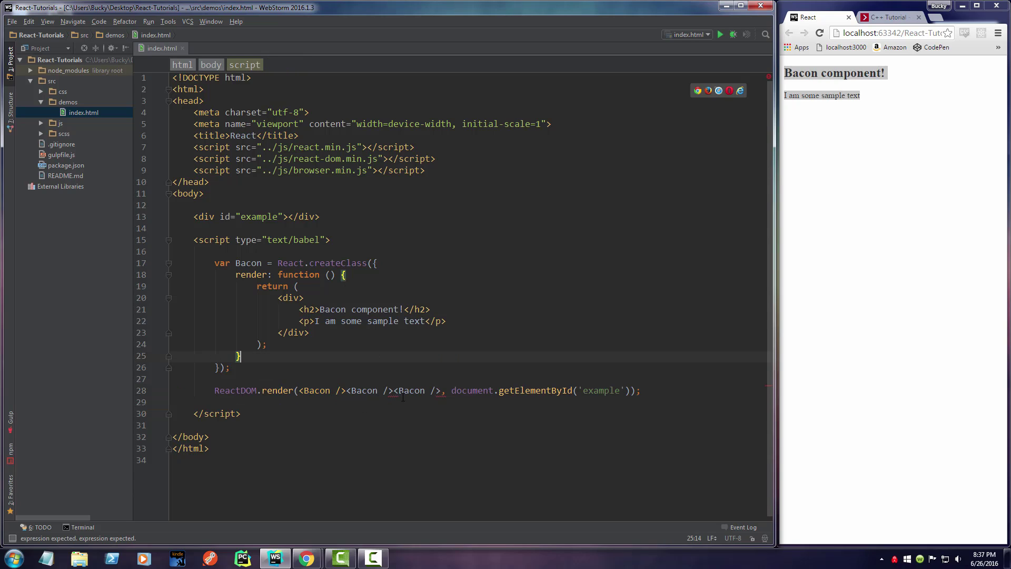
Step: Reload Chrome to see the blank page, then delete the extra Bacon copies
left_click(818, 32)
left_click(819, 32)
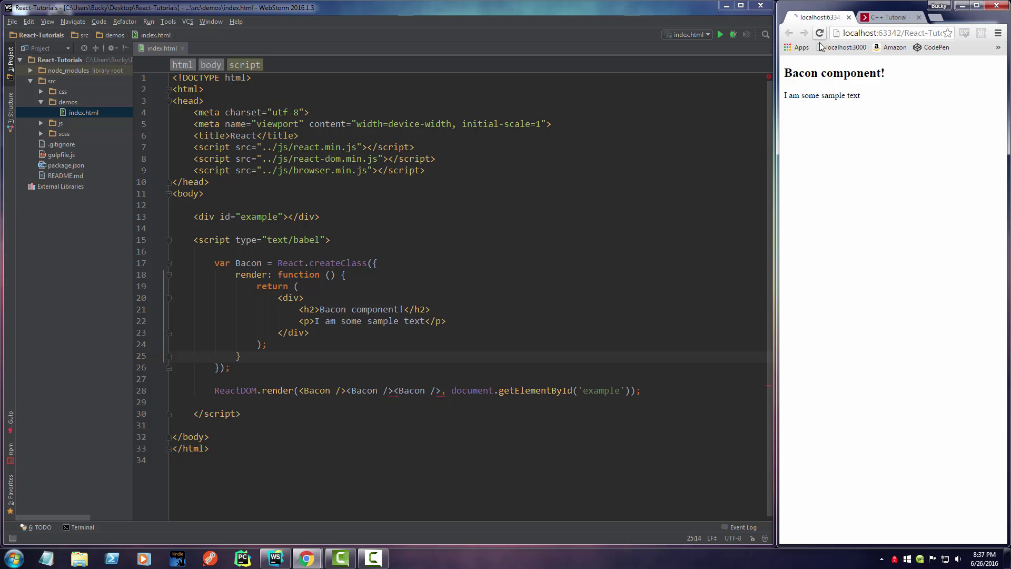
left_click(422, 376)
key("Down")
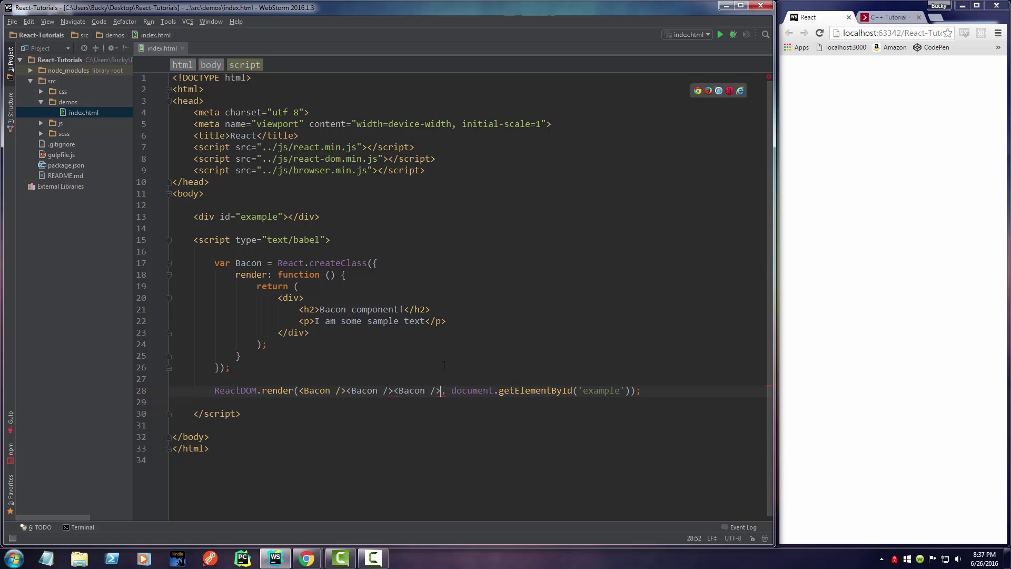
key("BackSpace")
key("BackSpace")
key("BackSpace")
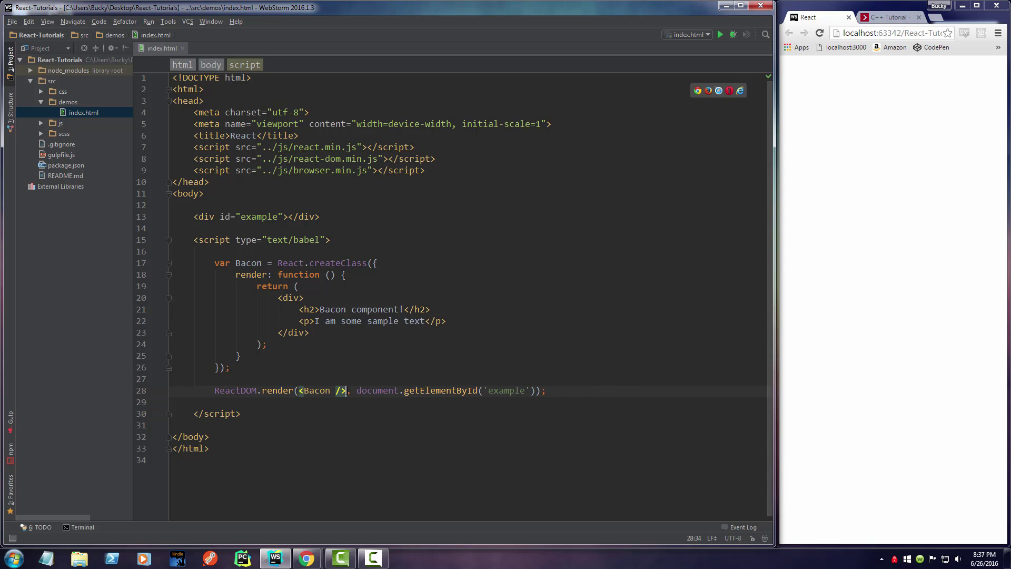
Step: Cut <Bacon /> from the render call and open a new div there
left_click(313, 393)
key("ctrl+w")
right_click(312, 393)
left_click(343, 254)
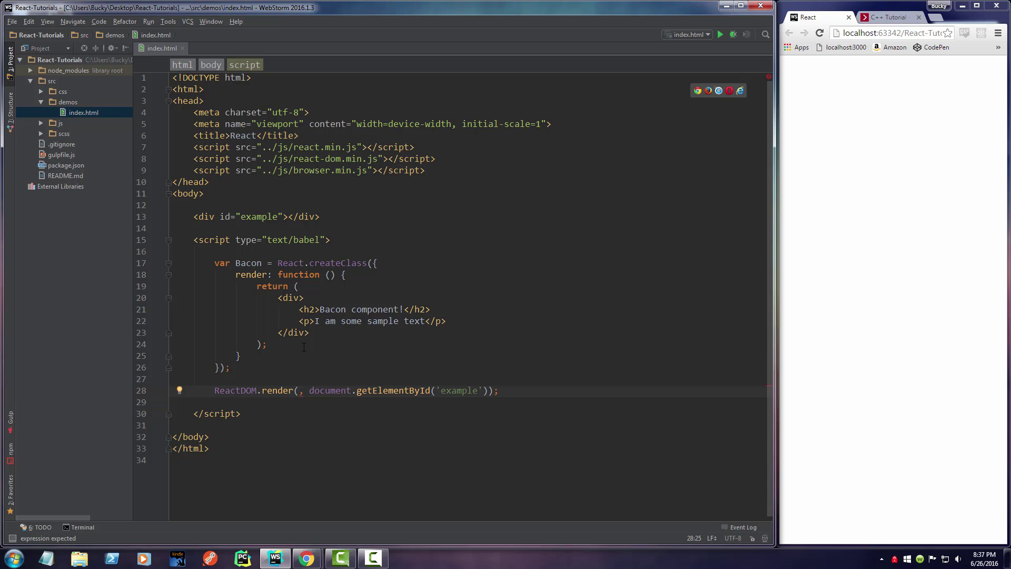
type("<div></div>")
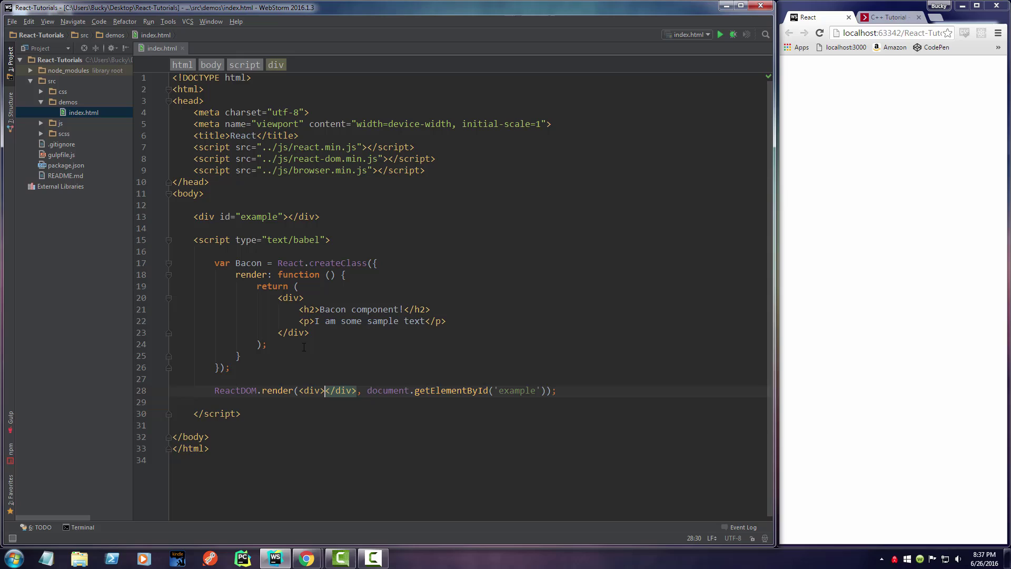
key("Return")
Step: Paste three <Bacon /> lines inside the div and reload Chrome to show three blocks
key("ctrl+v")
key("Return")
key("ctrl+v")
key("Return")
key("ctrl+v")
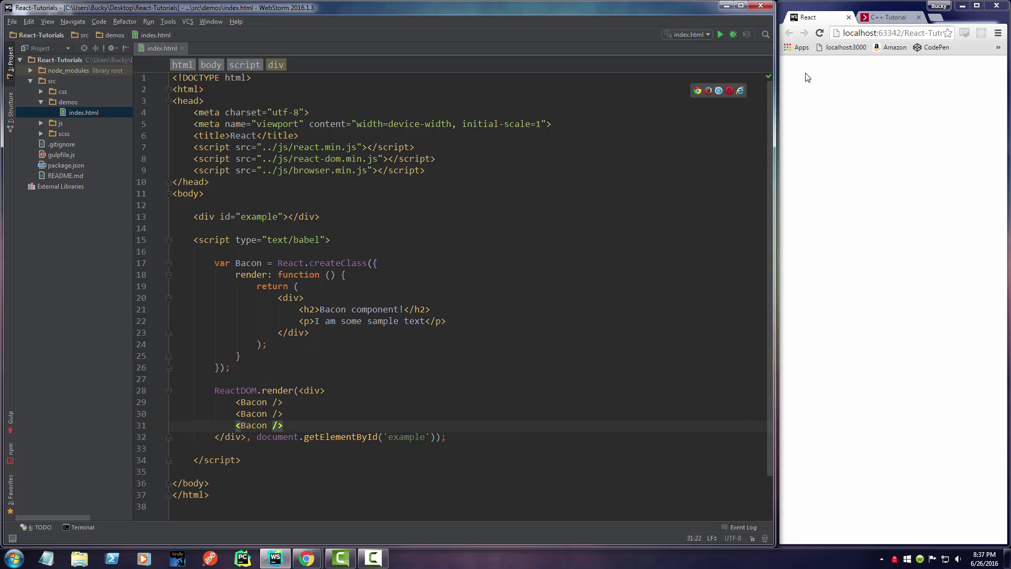
left_click(820, 33)
left_click_drag(815, 198, 785, 71)
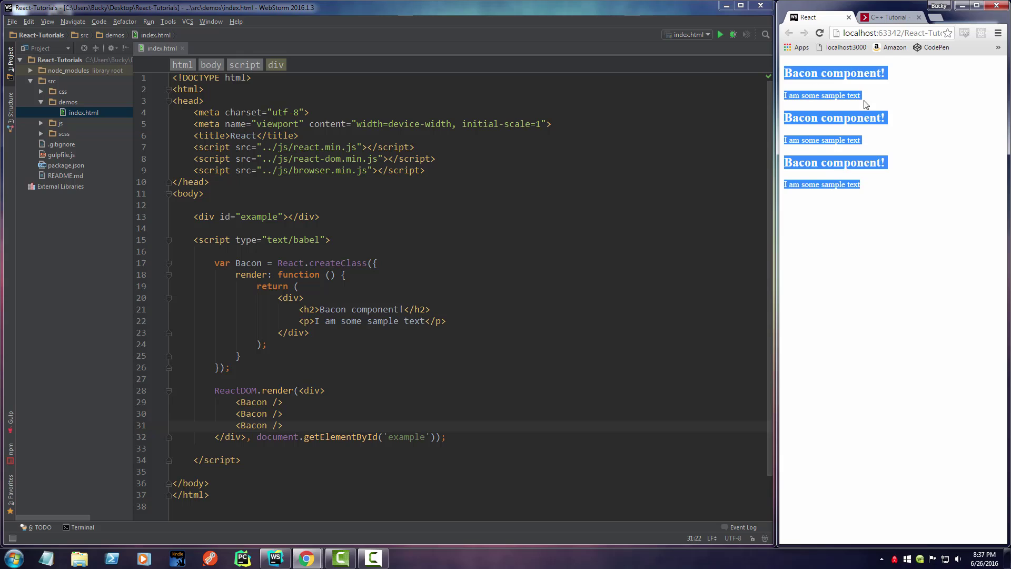
left_click(867, 103)
left_click(324, 298)
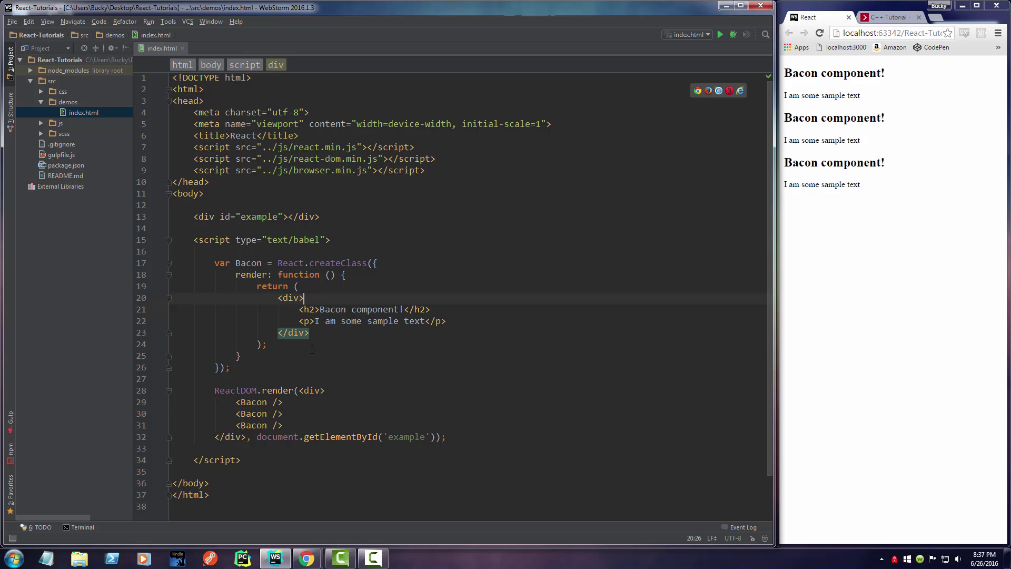
left_click(267, 379)
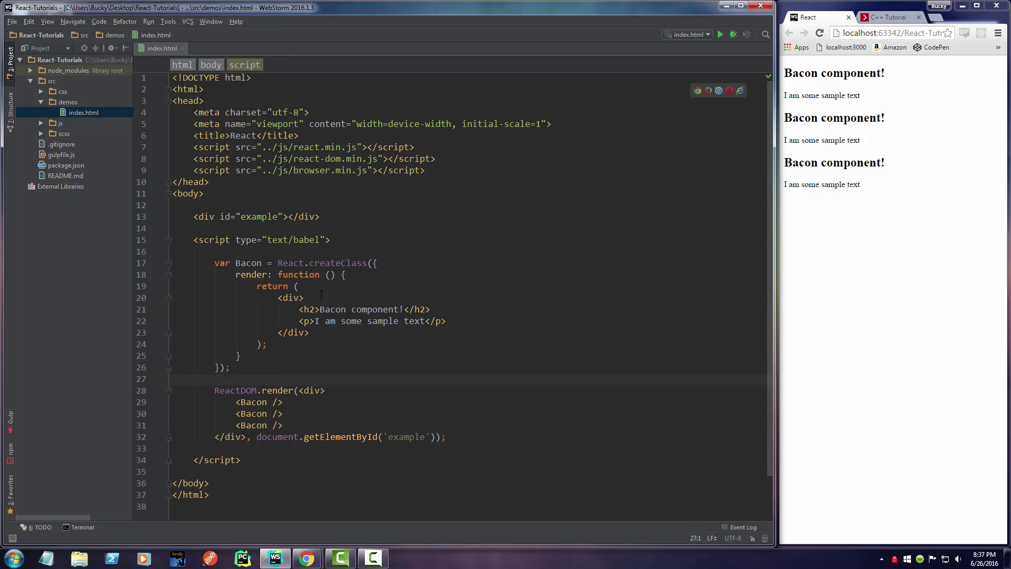
left_click(313, 298)
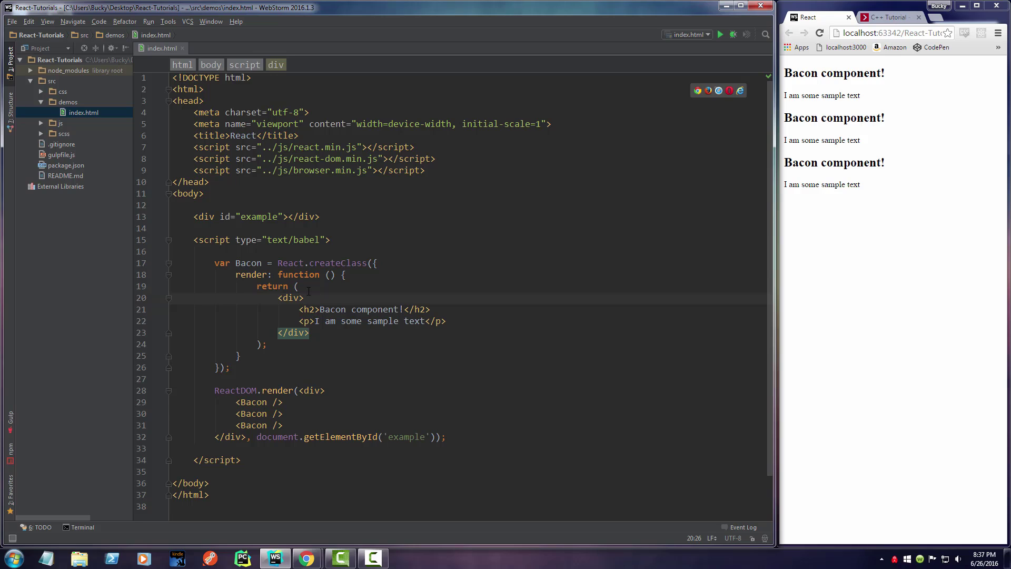
left_click_drag(317, 332, 154, 299)
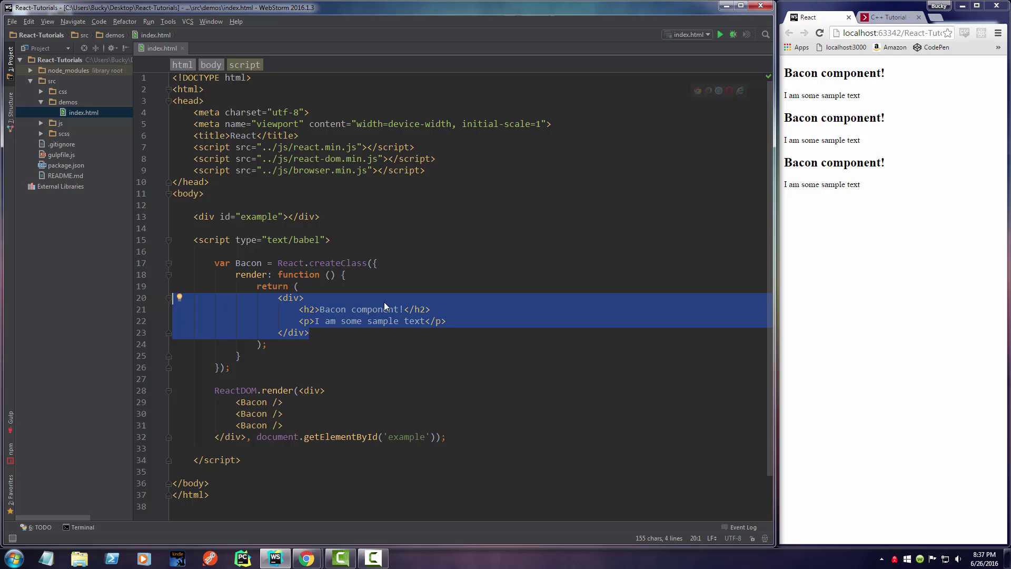
left_click(341, 291)
left_click_drag(447, 320, 99, 312)
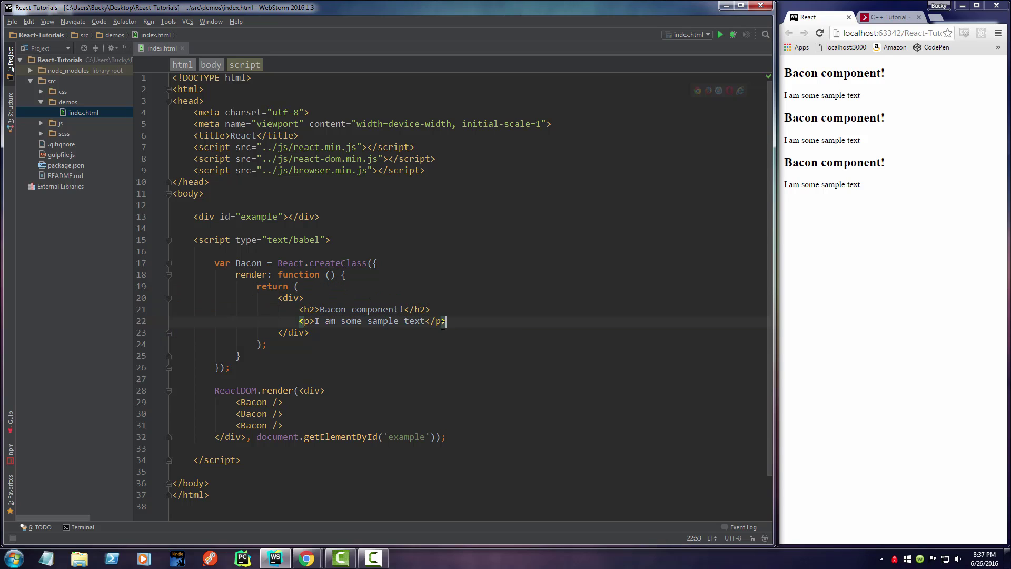
left_click(324, 298)
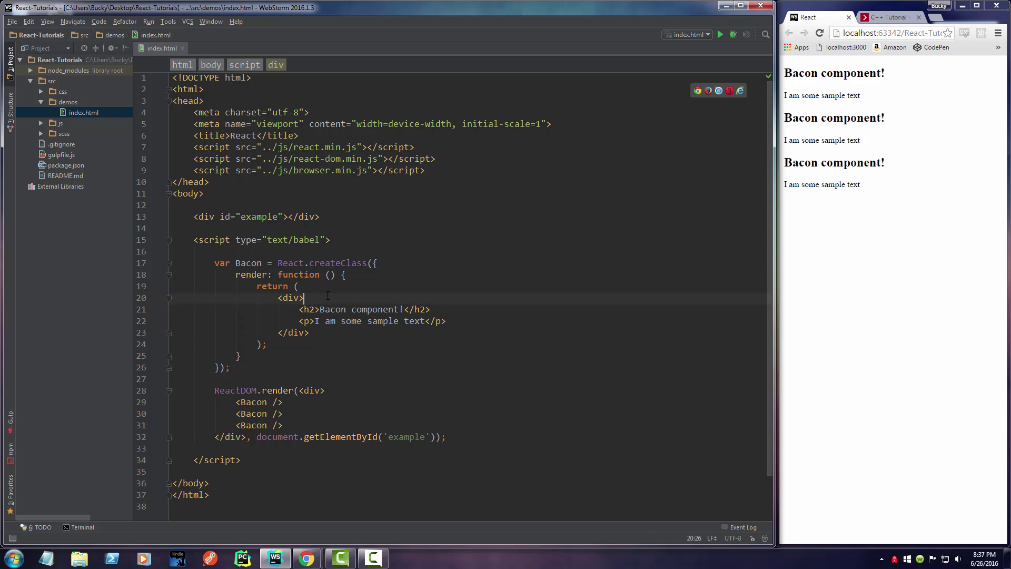
left_click_drag(311, 333, 115, 291)
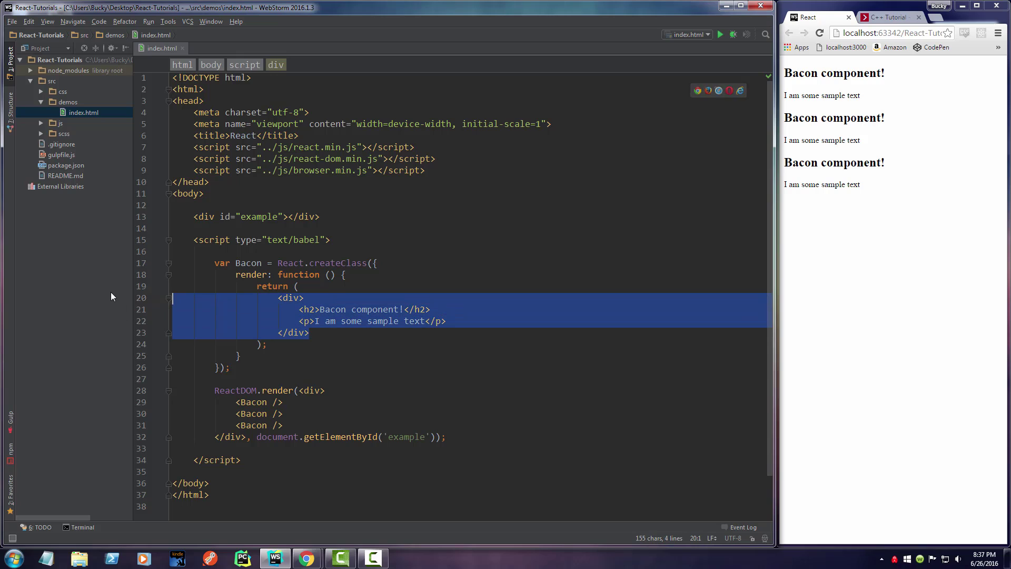
left_click(284, 252)
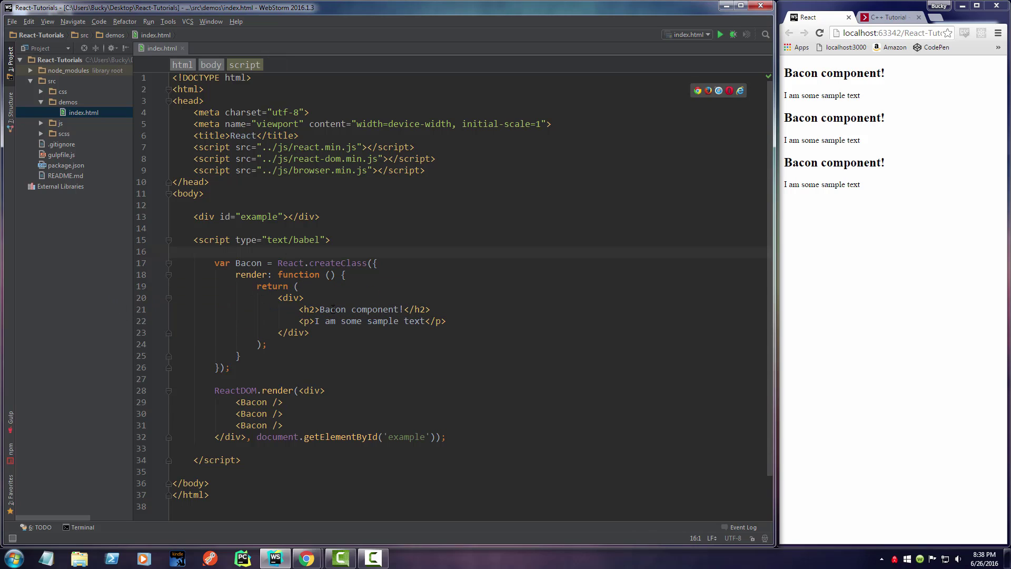